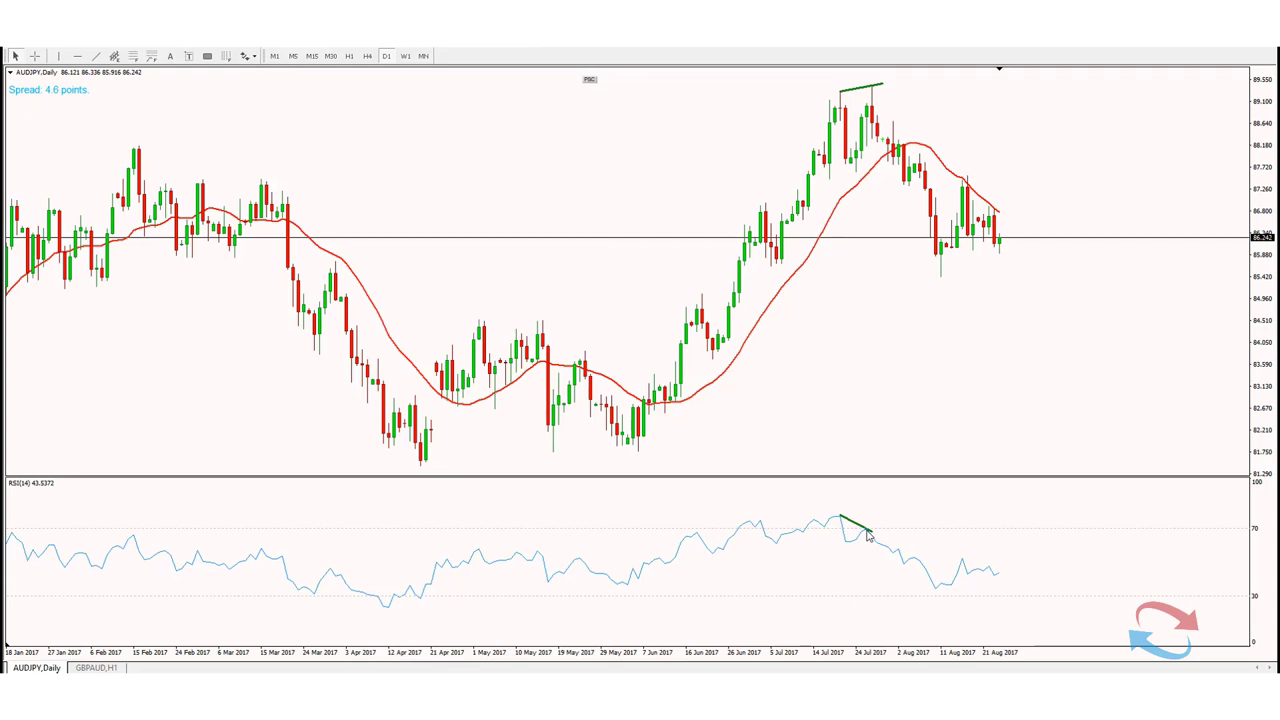
Draw a rising trend line on the AUDJPY daily chart from the early-June low near 81.7 to about 88.4 in late July.
{"action": "left_click", "coordinate": [34, 56]}
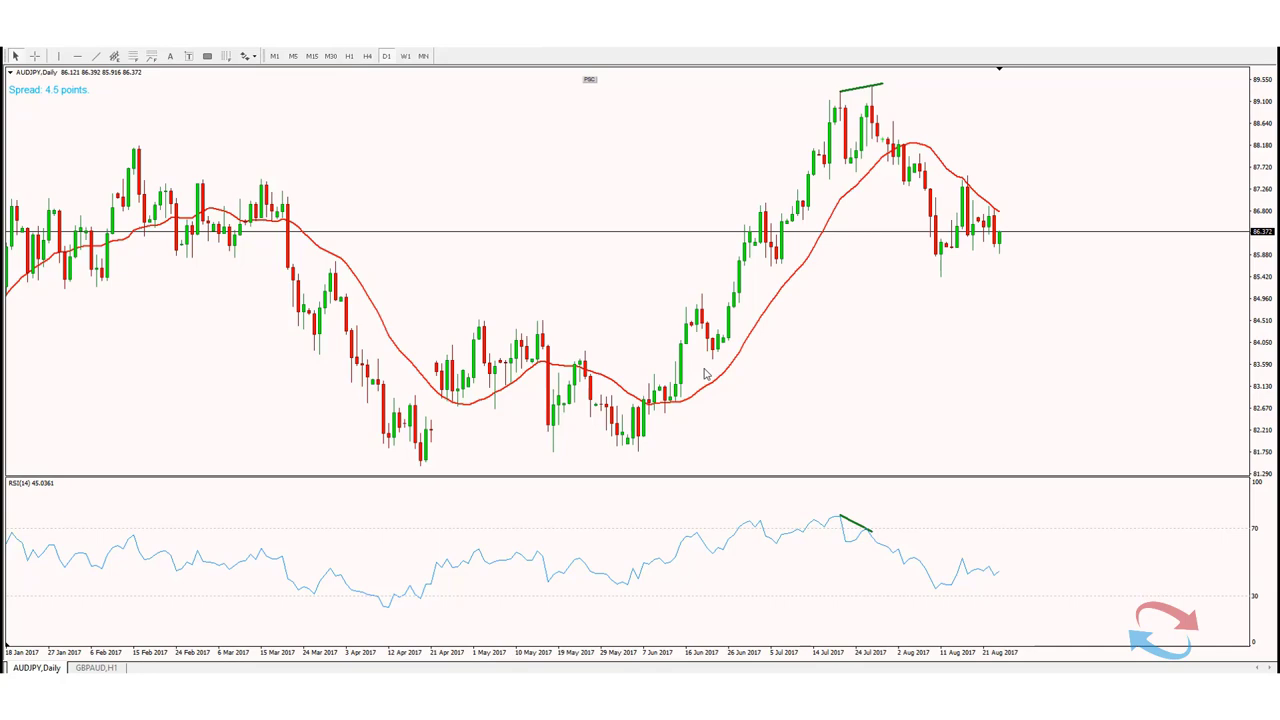
{"action": "key", "text": "plus"}
{"action": "scroll", "coordinate": [297, 251], "scroll_direction": "down", "scroll_amount": 3}
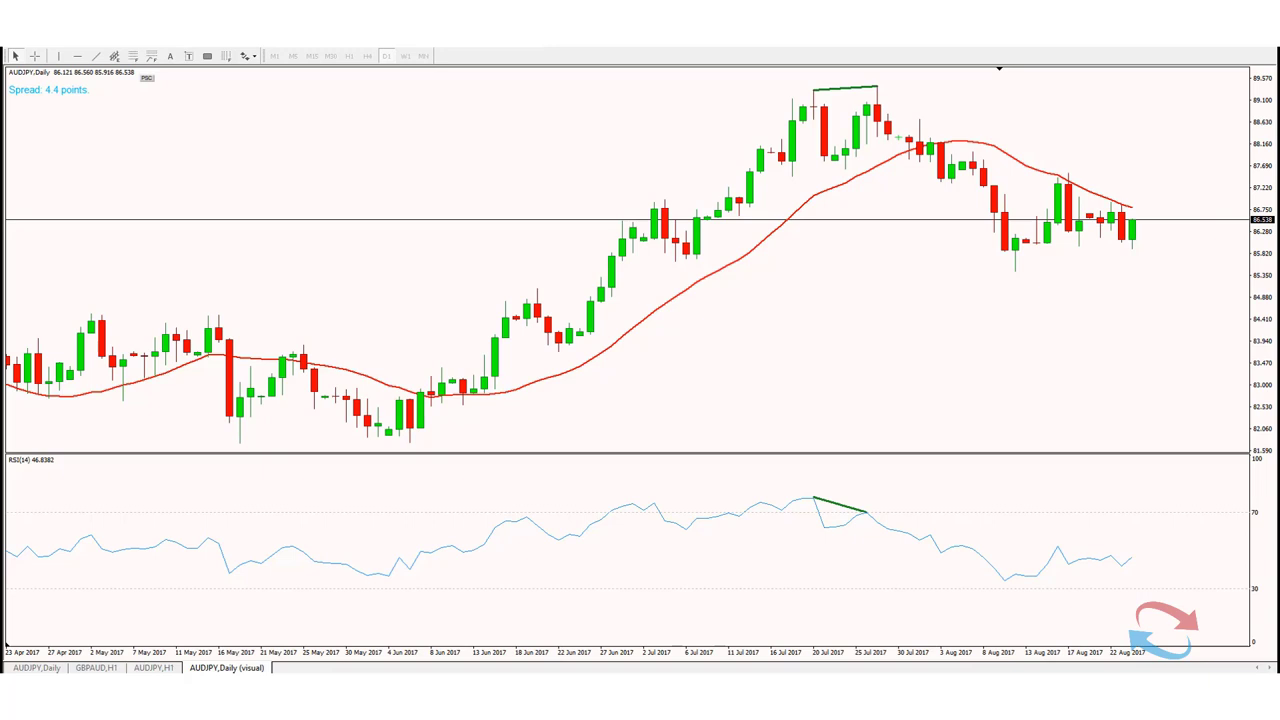
{"action": "left_click", "coordinate": [96, 56]}
{"action": "mouse_move", "coordinate": [420, 444]}
{"action": "left_mouse_down"}
{"action": "mouse_move", "coordinate": [631, 331]}
{"action": "mouse_move", "coordinate": [826, 206]}
{"action": "mouse_move", "coordinate": [918, 128]}
{"action": "left_mouse_up"}
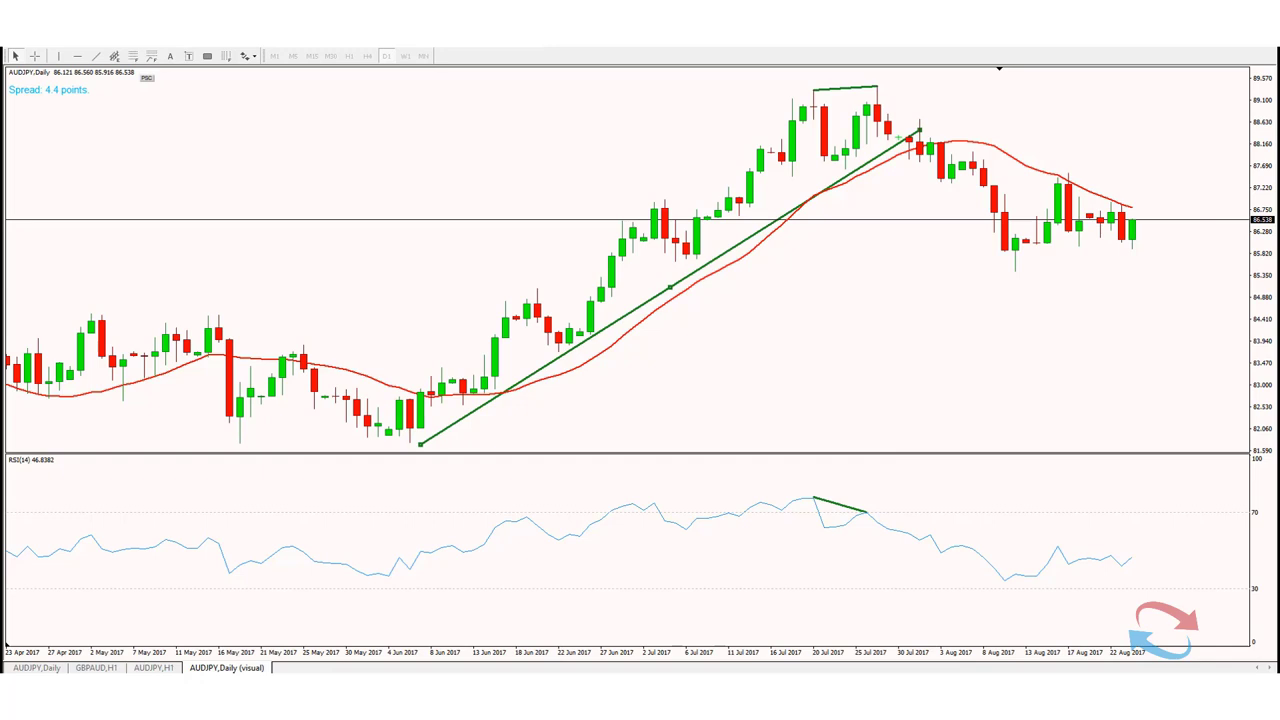
Mark a resistance zone at the first divergence peak in July with two horizontal lines at about 88.97 and 89.31.
{"action": "scroll", "coordinate": [575, 370], "scroll_direction": "down", "scroll_amount": 1}
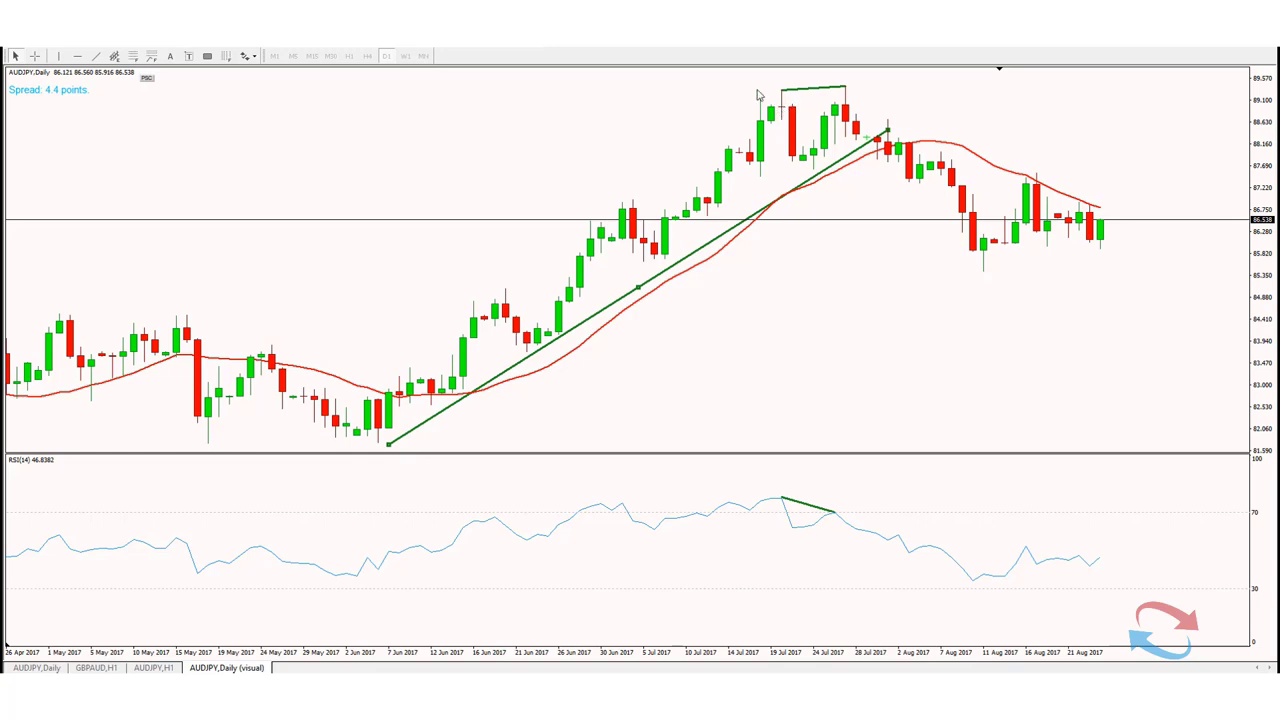
{"action": "left_click", "coordinate": [77, 57]}
{"action": "left_click", "coordinate": [785, 106]}
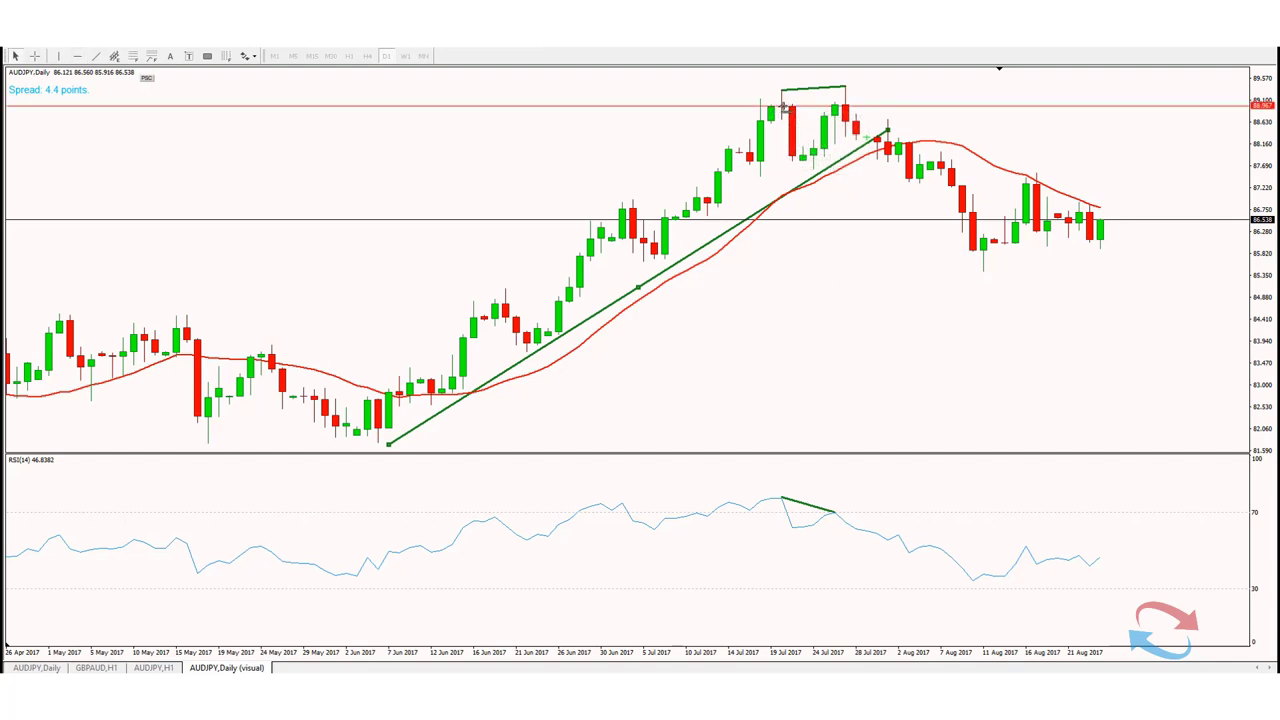
{"action": "left_click", "coordinate": [782, 90]}
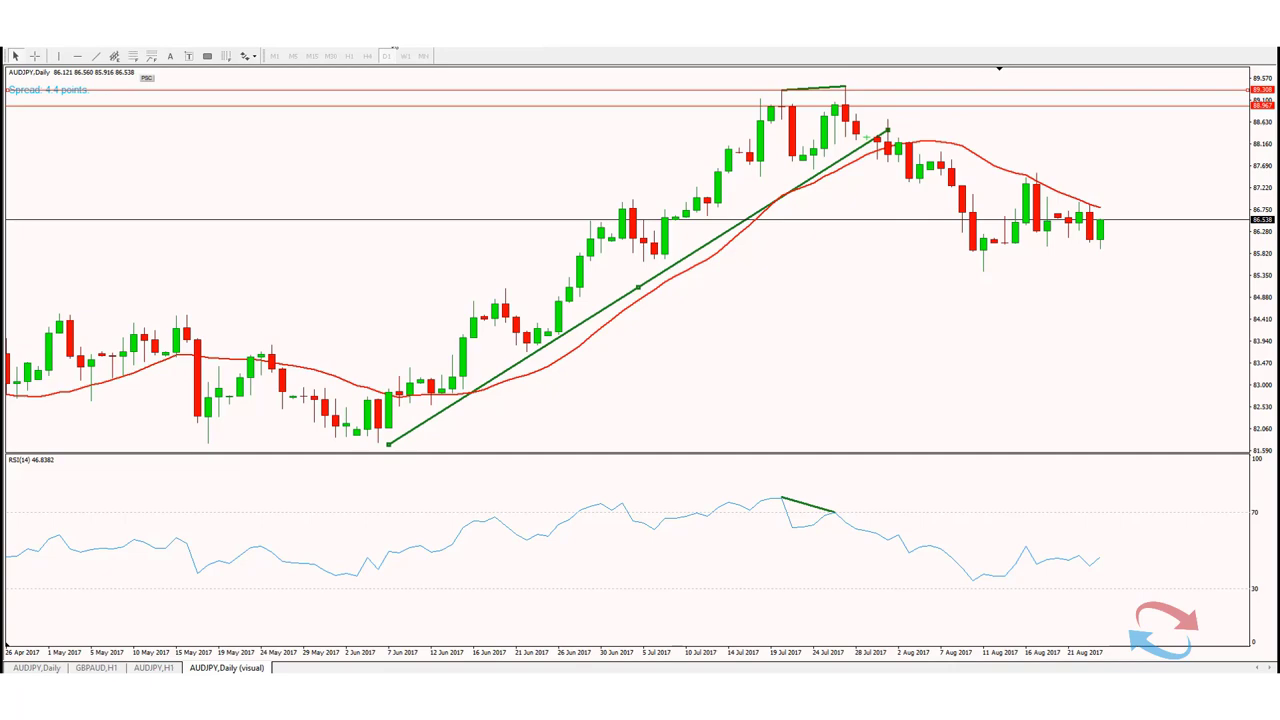
Examine the AUDJPY daily price history back to 2015 for earlier reactions around the marked resistance zone.
{"action": "key", "text": "minus"}
{"action": "key", "text": "minus"}
{"action": "left_click_drag", "start_coordinate": [363, 217], "coordinate": [704, 246]}
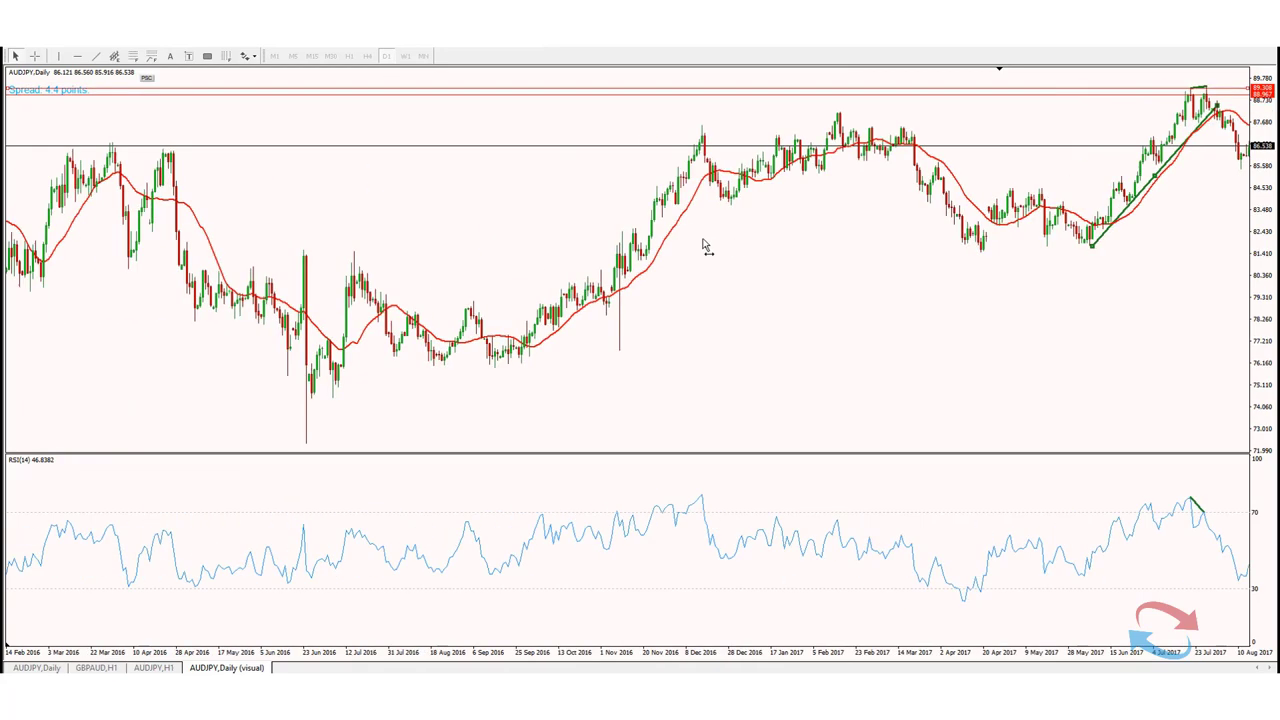
{"action": "left_click_drag", "start_coordinate": [430, 266], "coordinate": [772, 325]}
{"action": "left_click_drag", "start_coordinate": [423, 329], "coordinate": [543, 349]}
{"action": "left_click_drag", "start_coordinate": [323, 283], "coordinate": [514, 300]}
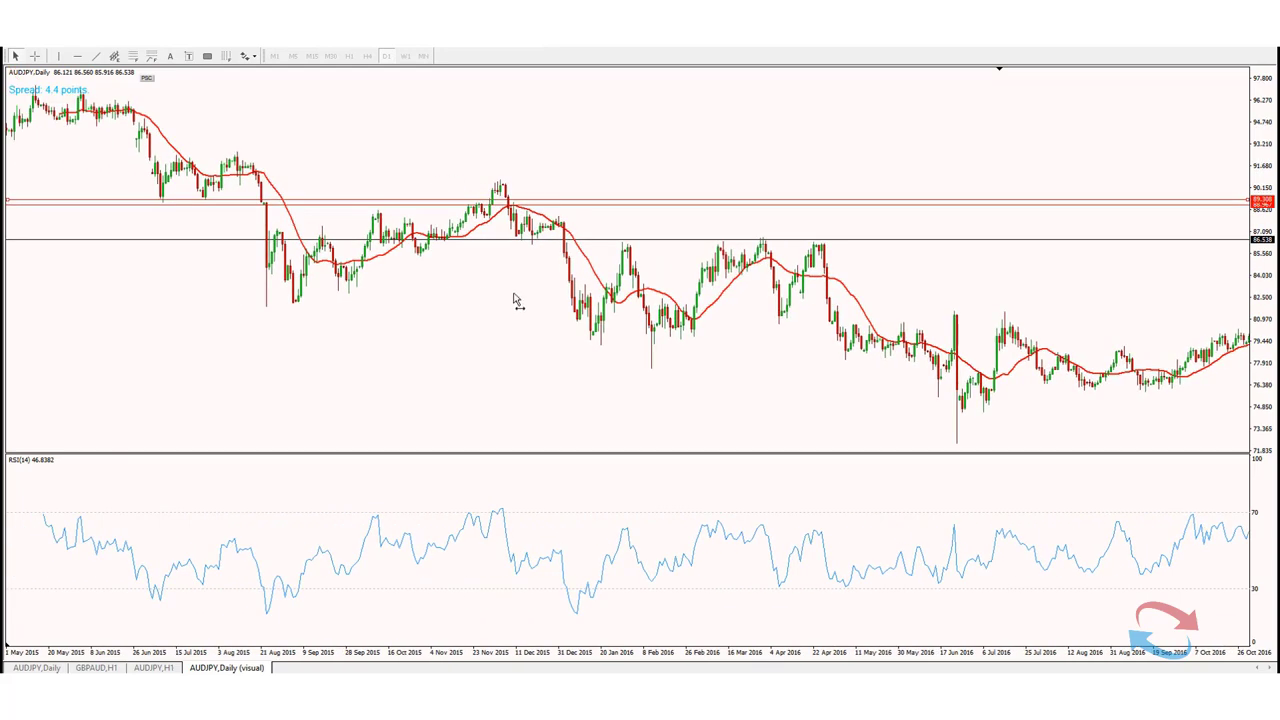
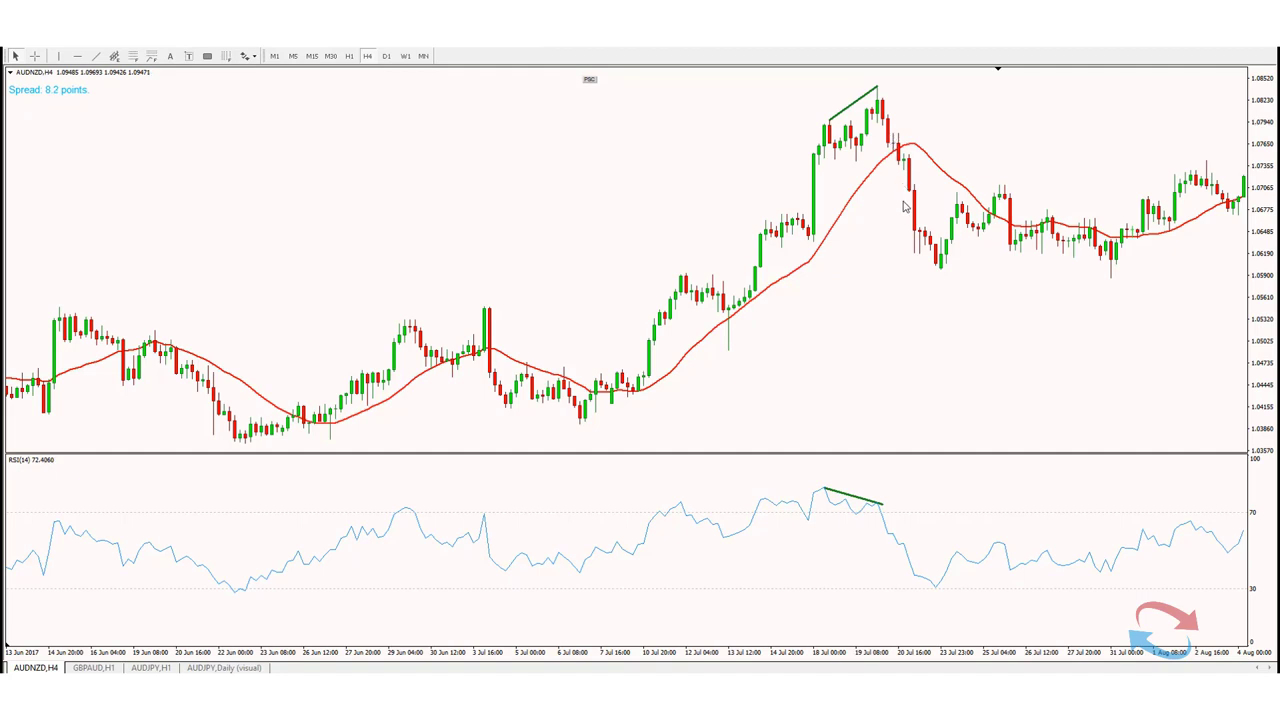
Draw a rising trend line on the AUDNZD H4 chart from the early-July low near 1.0395 to about 1.072 around 20 July.
{"action": "scroll", "coordinate": [474, 347], "scroll_direction": "down", "scroll_amount": 5}
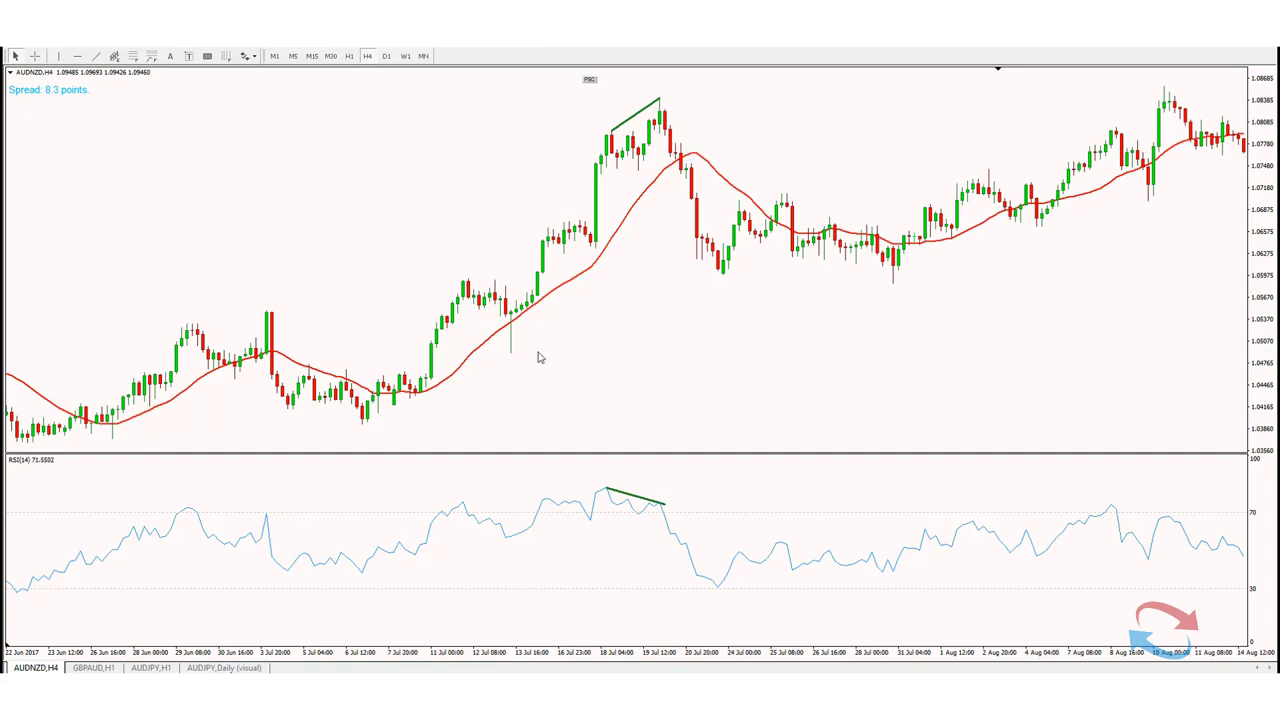
{"action": "key", "text": "alt+t"}
{"action": "left_click_drag", "start_coordinate": [372, 423], "coordinate": [706, 188]}
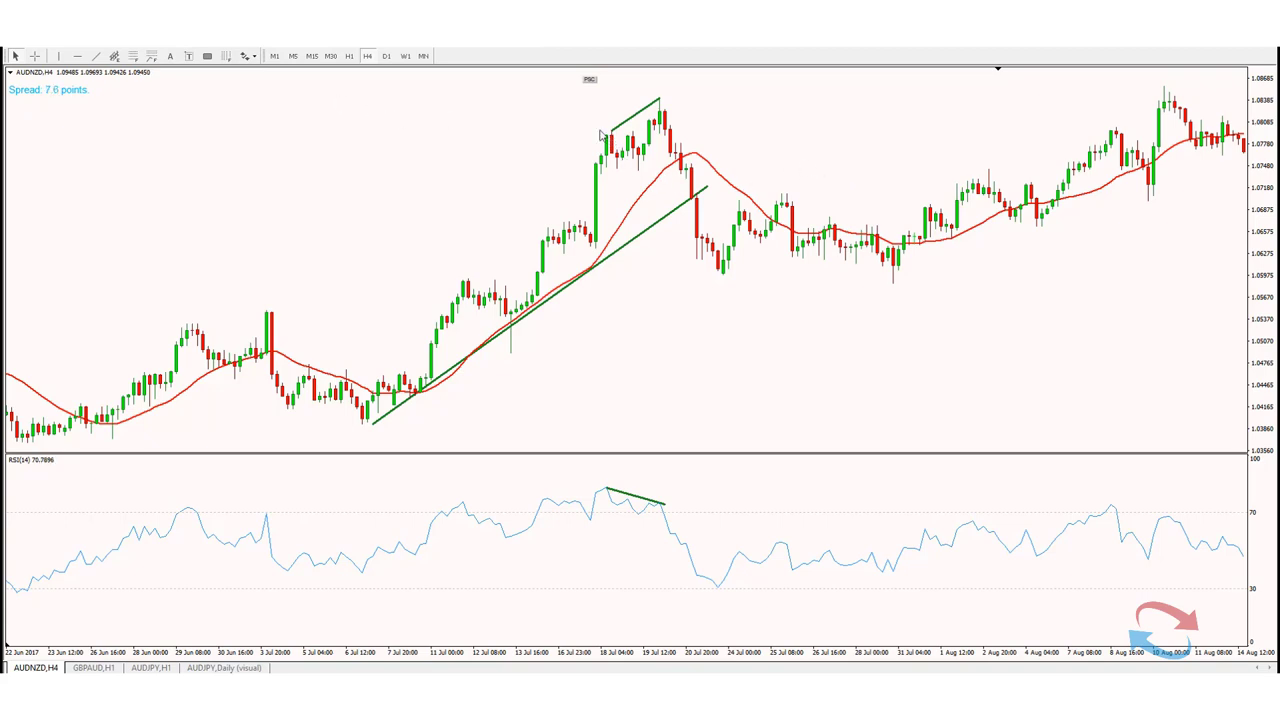
Mark a resistance zone at the first divergence peak of 18 July with horizontal lines at about 1.0789 and 1.0797.
{"action": "left_click", "coordinate": [82, 57]}
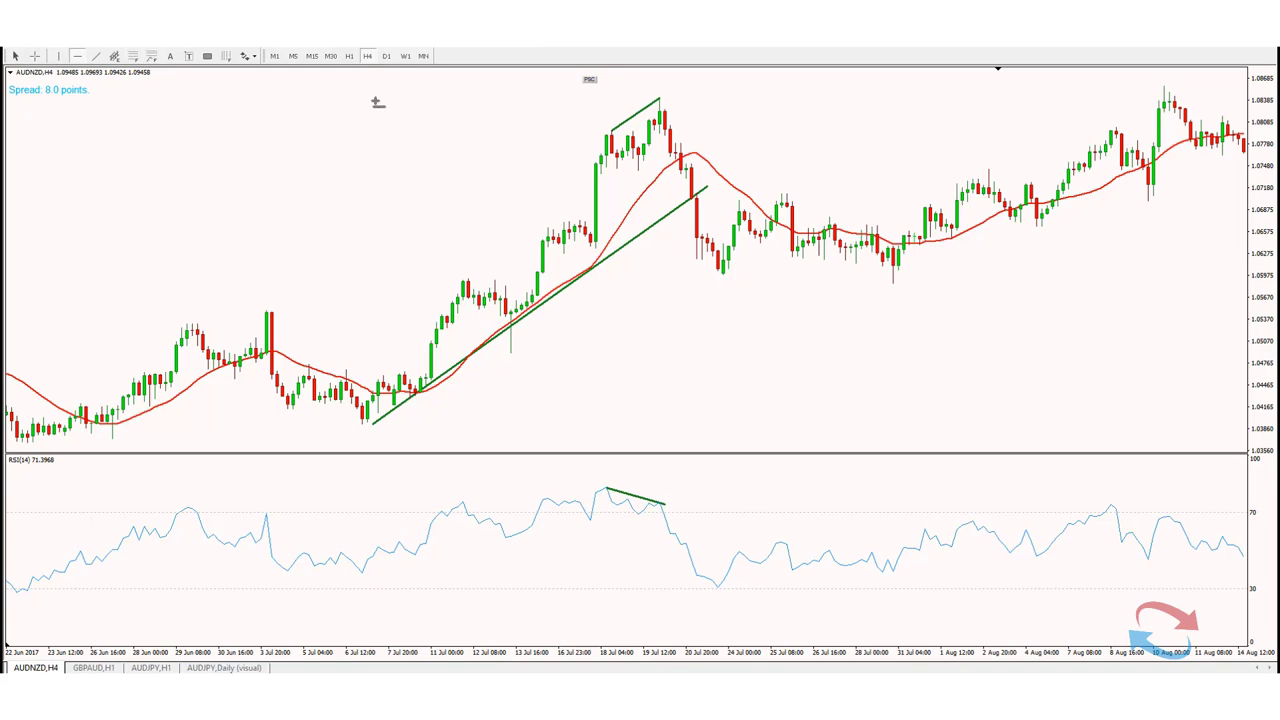
{"action": "left_click", "coordinate": [609, 136]}
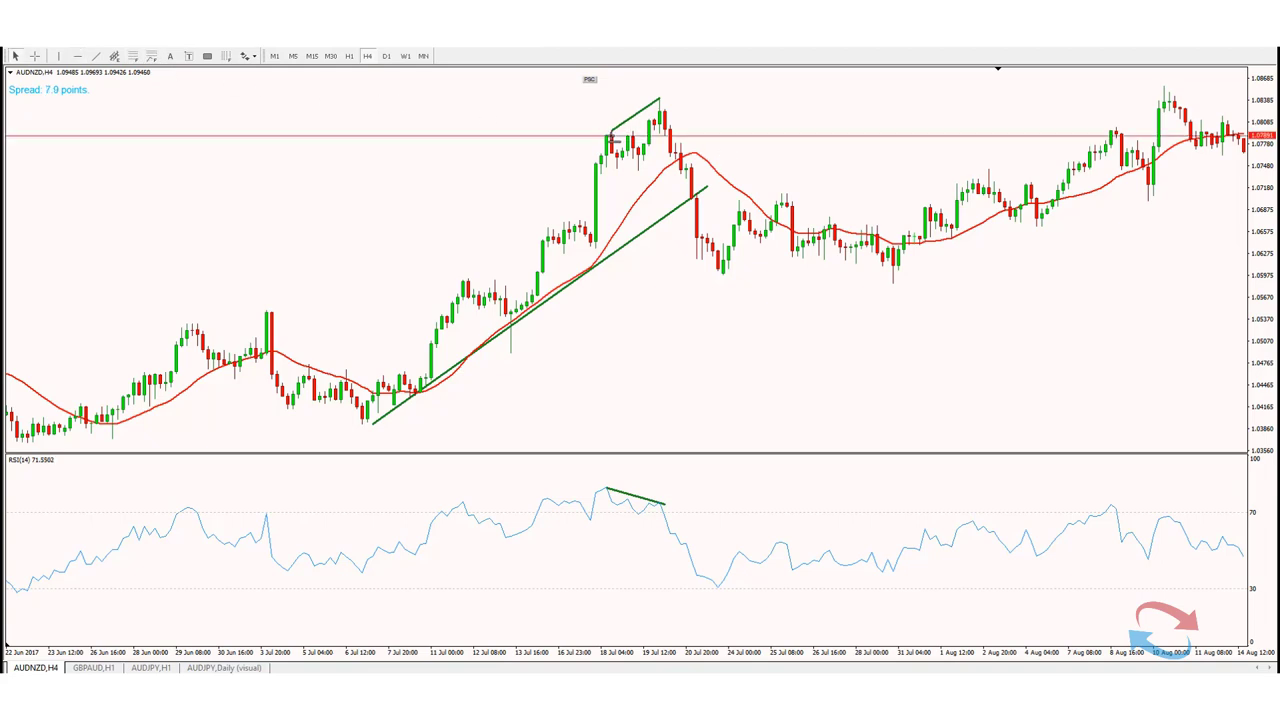
{"action": "left_click", "coordinate": [77, 56]}
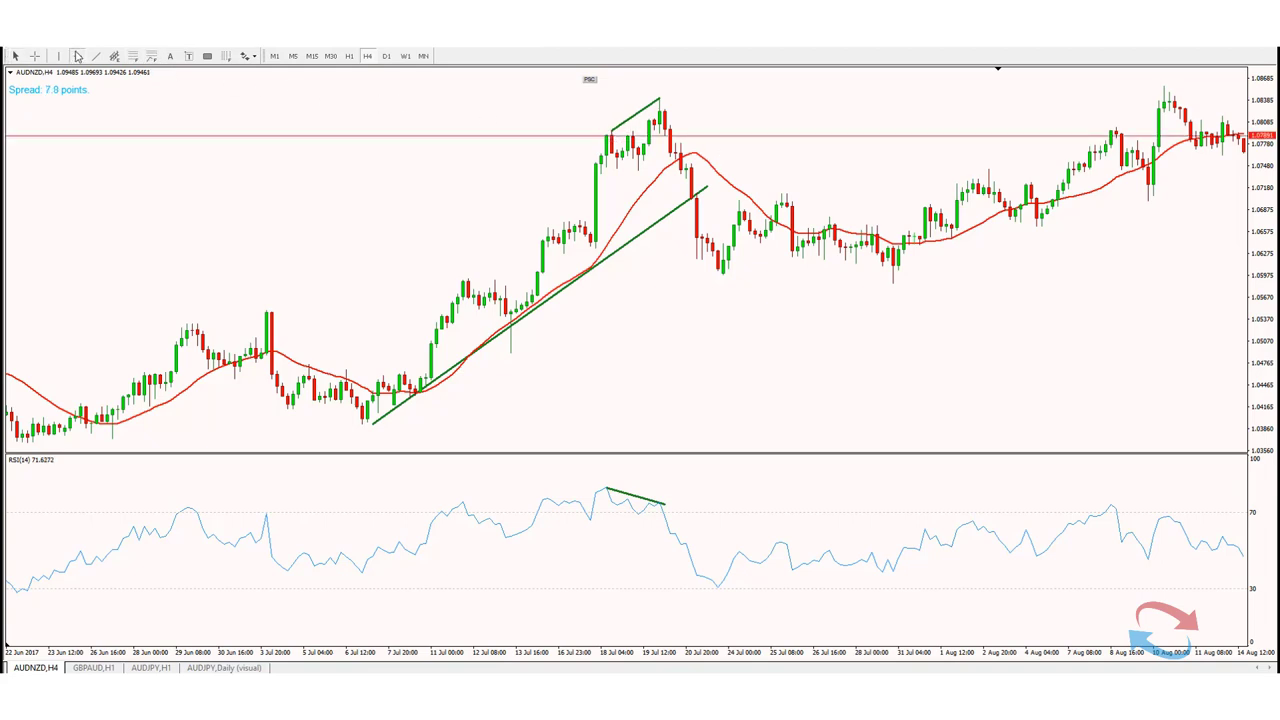
{"action": "left_click", "coordinate": [612, 130]}
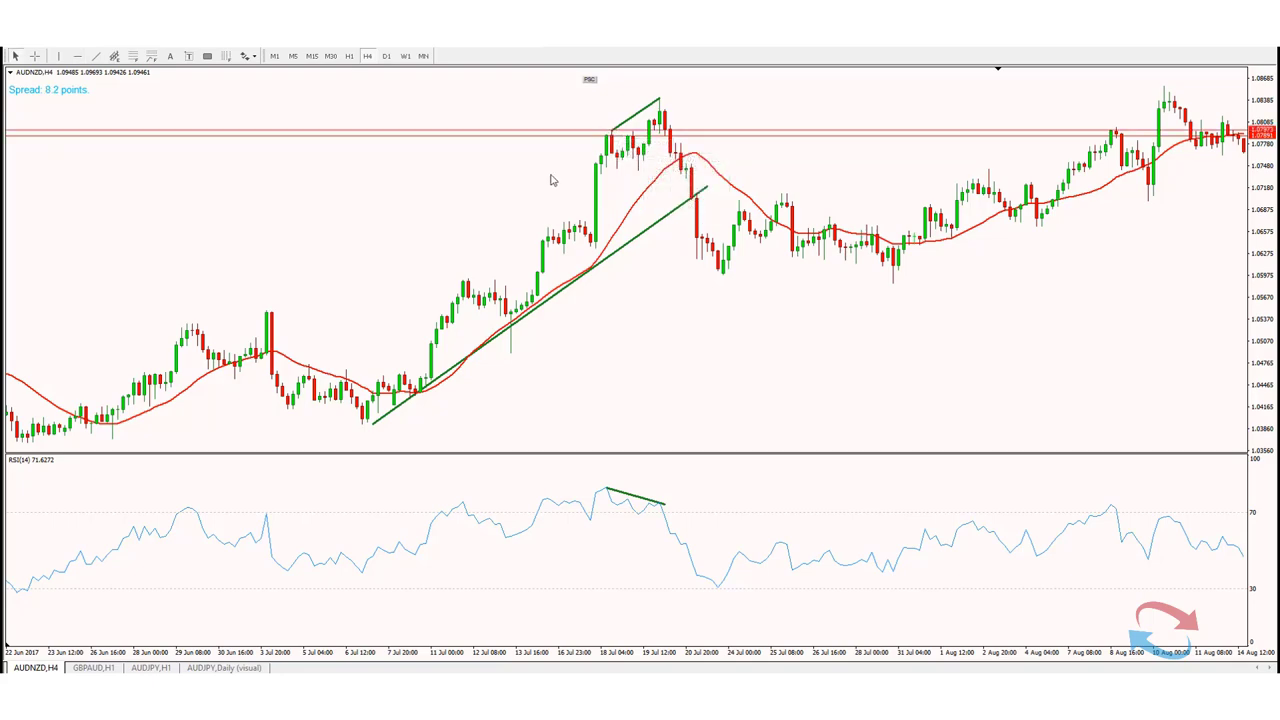
Examine the AUDNZD H4 price history from March to June 2017 for earlier reactions around the marked resistance zone.
{"action": "scroll", "coordinate": [557, 180], "scroll_direction": "up", "scroll_amount": 15}
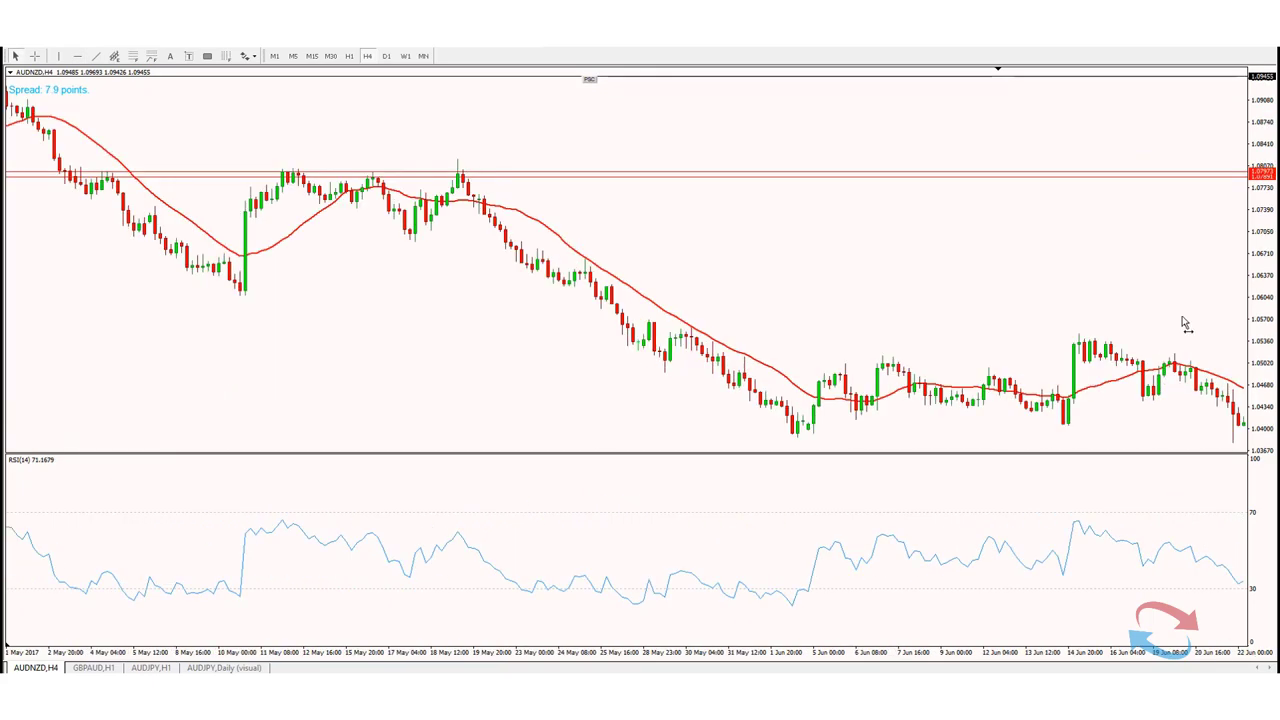
{"action": "left_click_drag", "start_coordinate": [497, 311], "coordinate": [619, 335]}
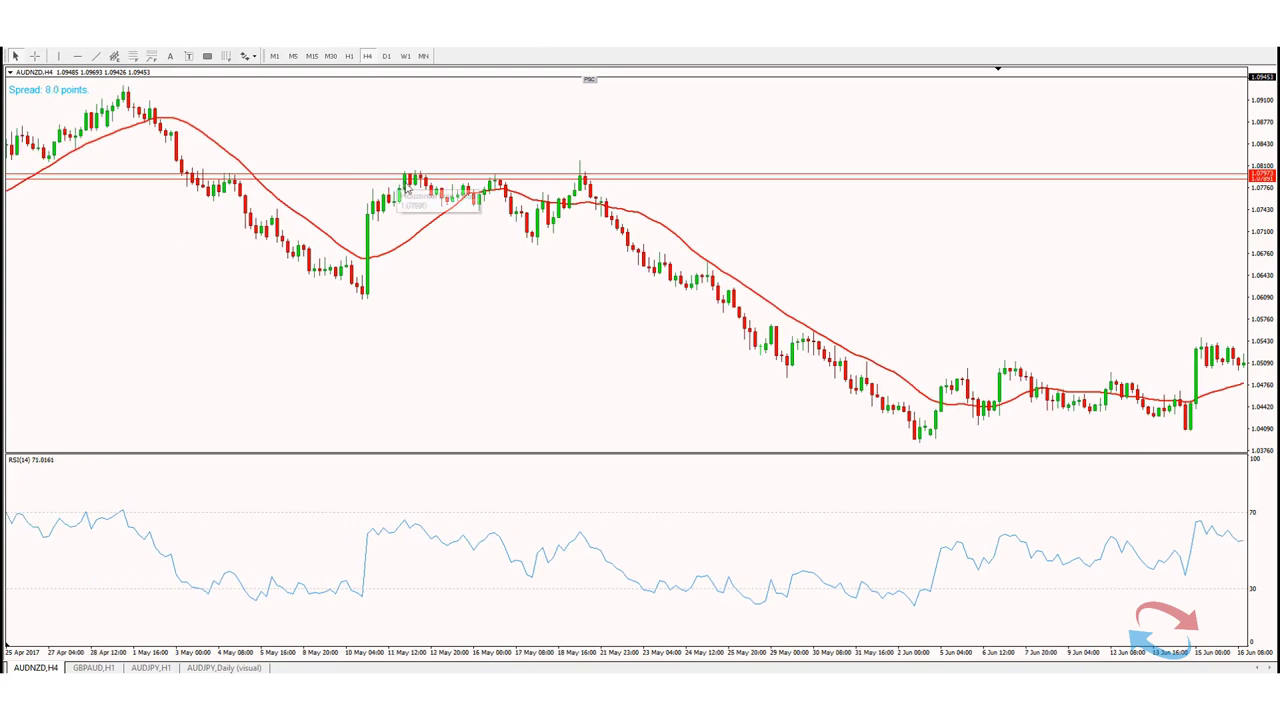
{"action": "left_click_drag", "start_coordinate": [421, 299], "coordinate": [745, 330]}
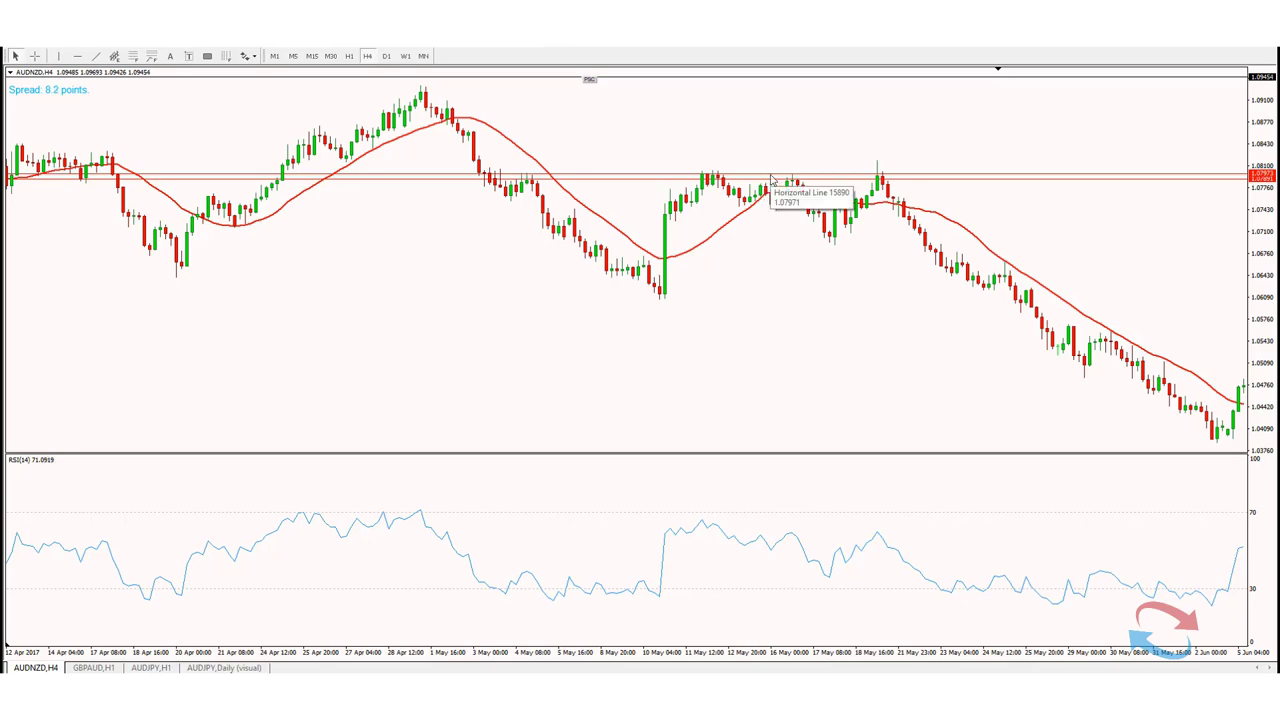
{"action": "left_click_drag", "start_coordinate": [509, 249], "coordinate": [903, 255]}
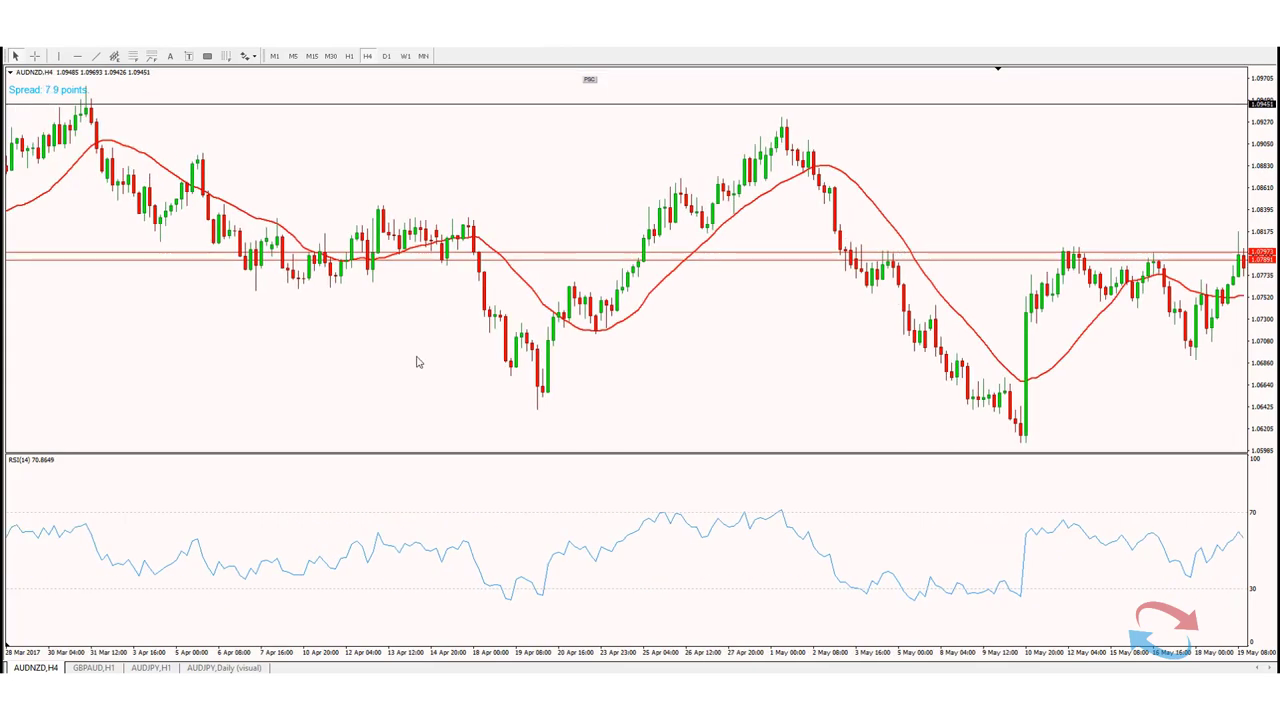
{"action": "left_click_drag", "start_coordinate": [418, 362], "coordinate": [703, 369]}
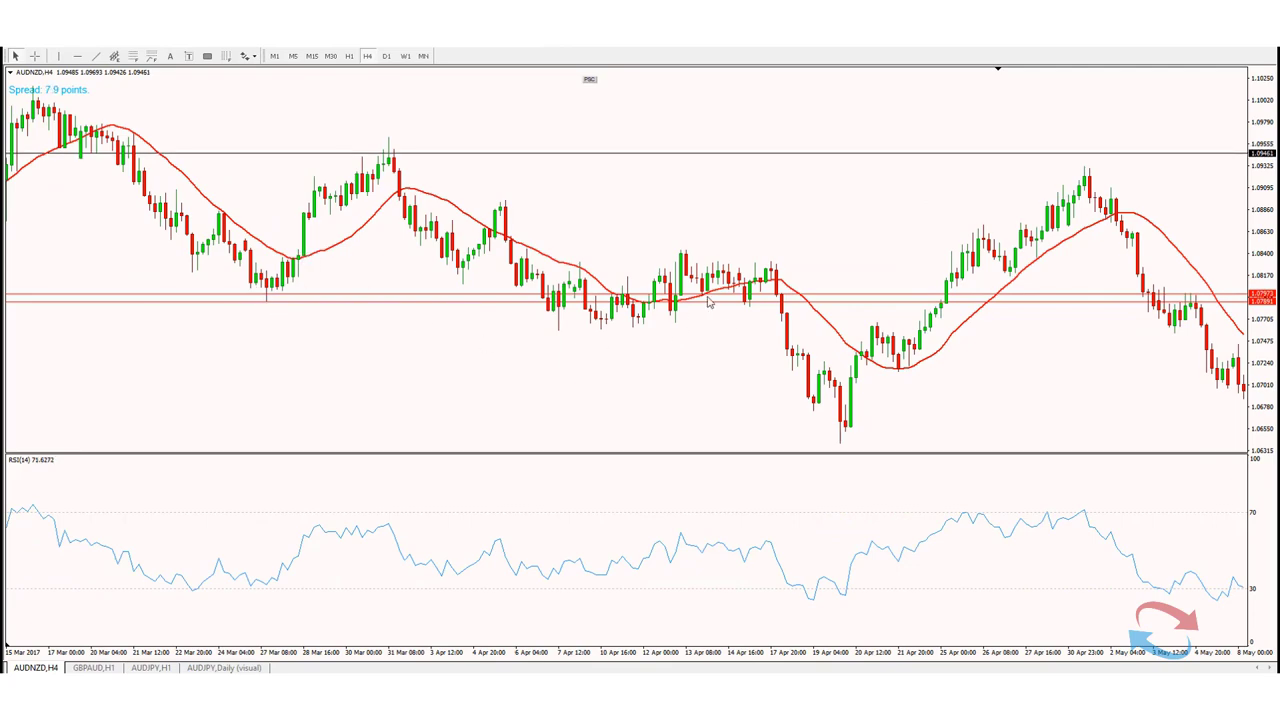
{"action": "left_click_drag", "start_coordinate": [1080, 380], "coordinate": [571, 418]}
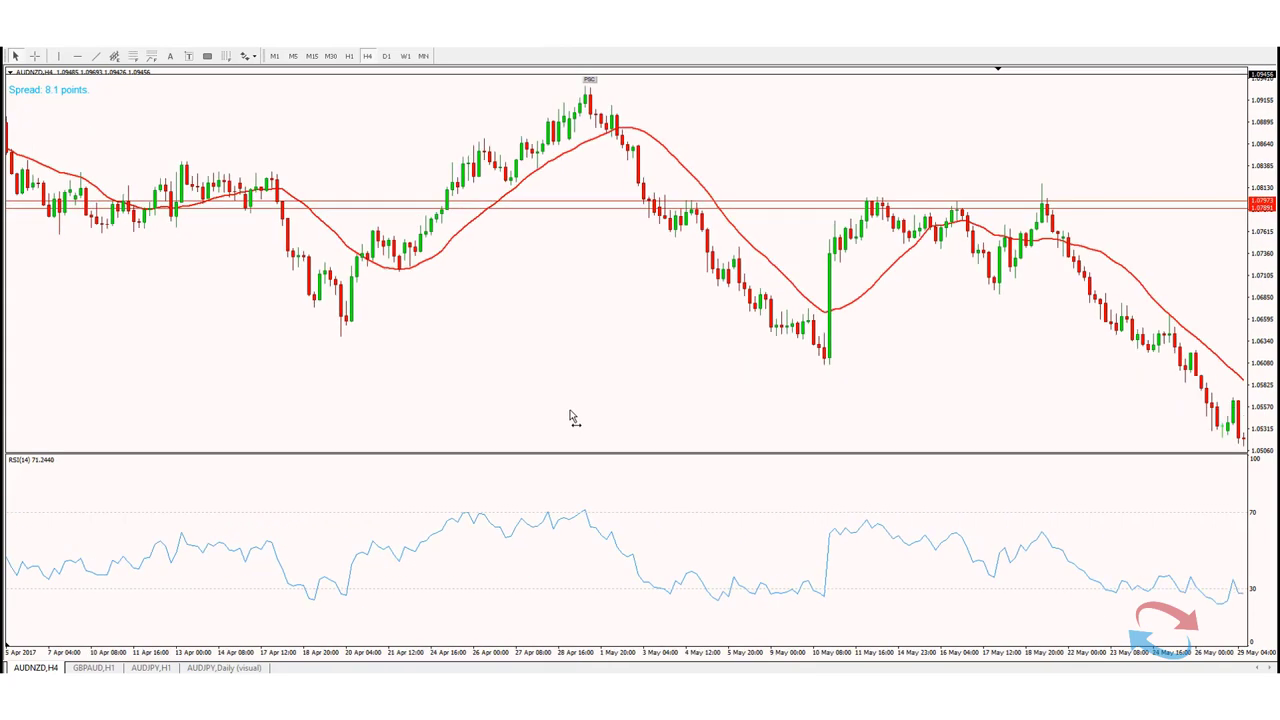
{"action": "left_click_drag", "start_coordinate": [1120, 366], "coordinate": [616, 368]}
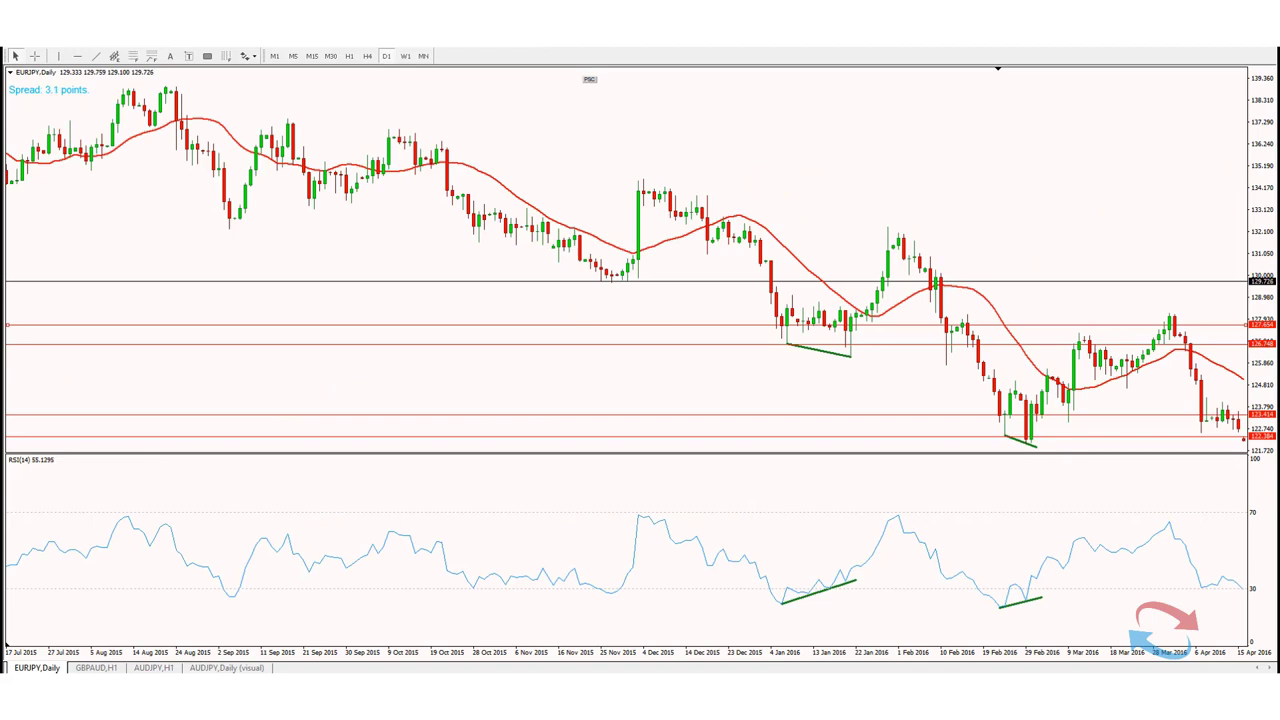
Draw a falling trend line on the EURJPY daily chart from the September 2015 low to early January 2016 and check earlier 2015 reactions at the support zone.
{"action": "left_click", "coordinate": [96, 56]}
{"action": "left_click_drag", "start_coordinate": [220, 222], "coordinate": [845, 355]}
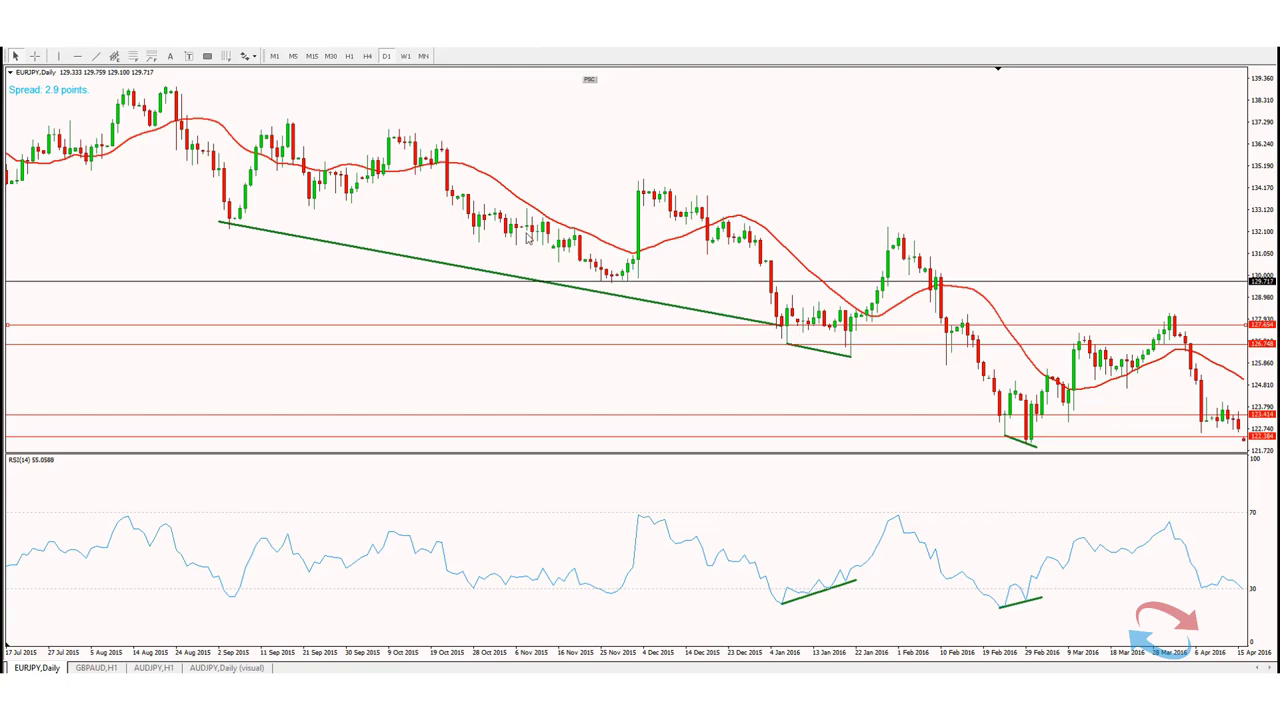
{"action": "scroll", "coordinate": [837, 261], "scroll_direction": "left", "scroll_amount": 10}
{"action": "left_click_drag", "start_coordinate": [537, 271], "coordinate": [766, 280]}
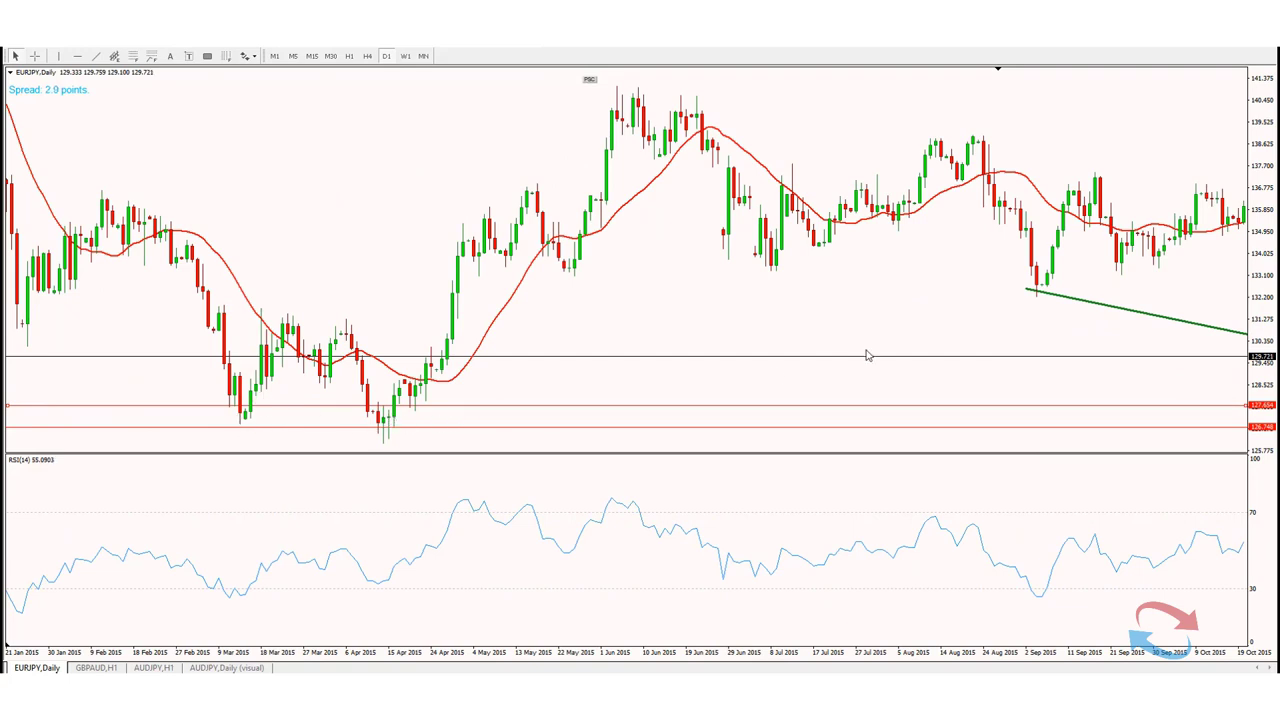
{"action": "scroll", "coordinate": [866, 354], "scroll_direction": "right", "scroll_amount": 12}
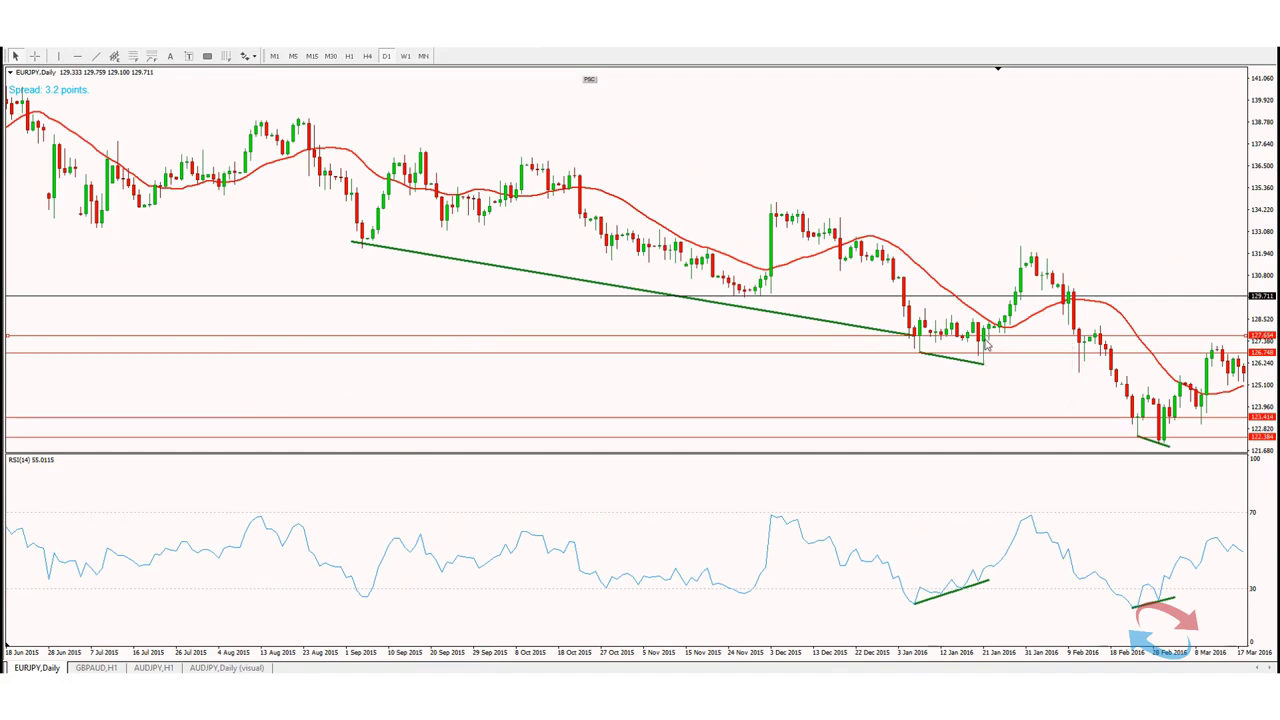
{"action": "mouse_move", "coordinate": [985, 339]}
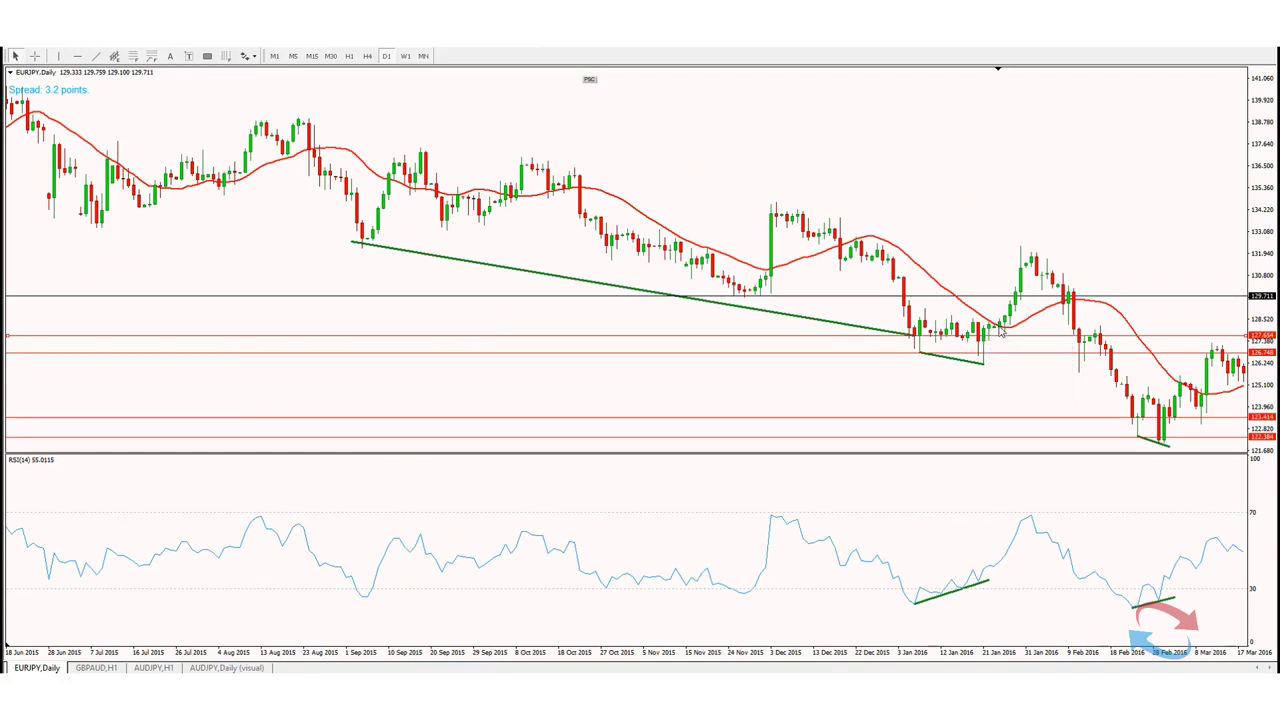